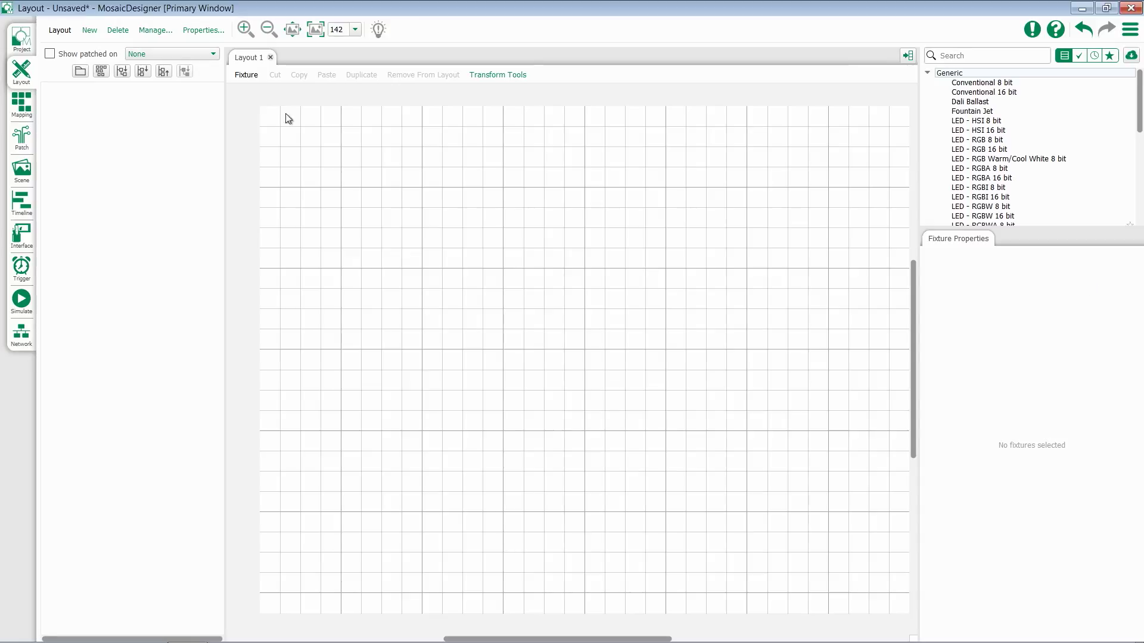
Create a new blank layout and name it Main.
click(89, 30)
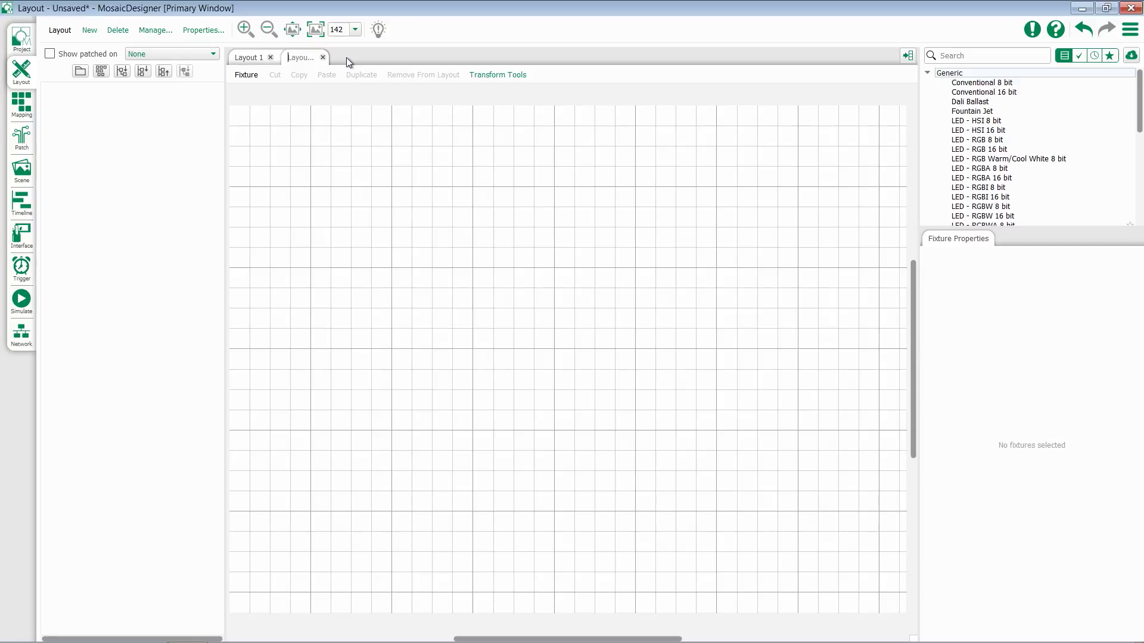
key(ctrl+a)
key(BackSpace)
text(Main)
Rename Layout 1 to Cafe, move Main ahead of it, and close the Cafe tab.
double_click(254, 59)
text(Cafe)
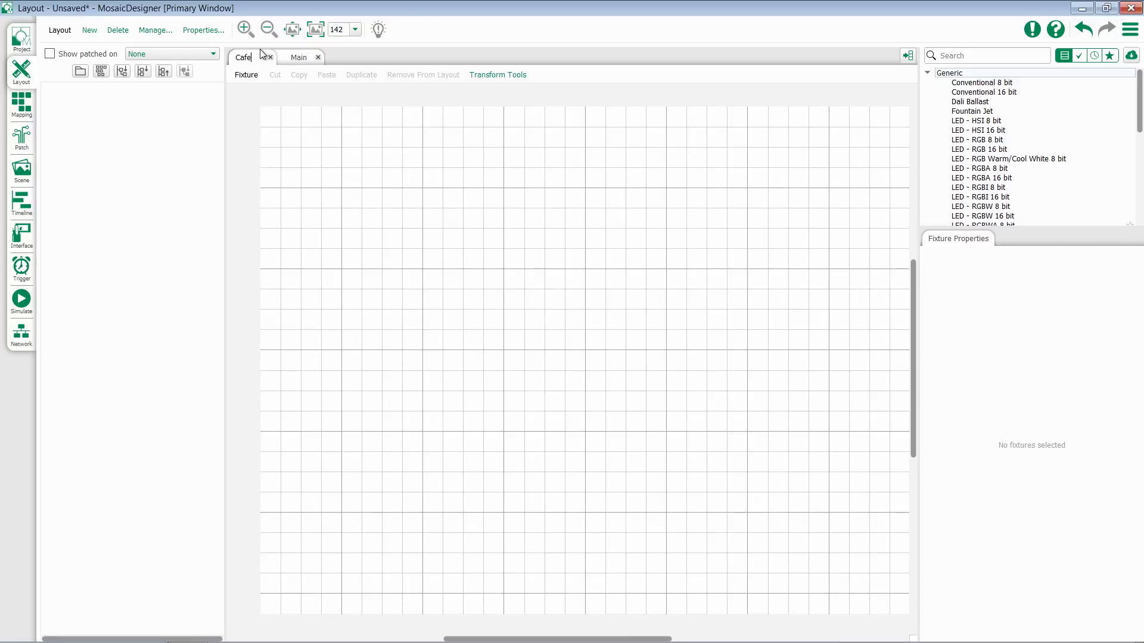
key(Return)
drag(302, 59, 250, 58)
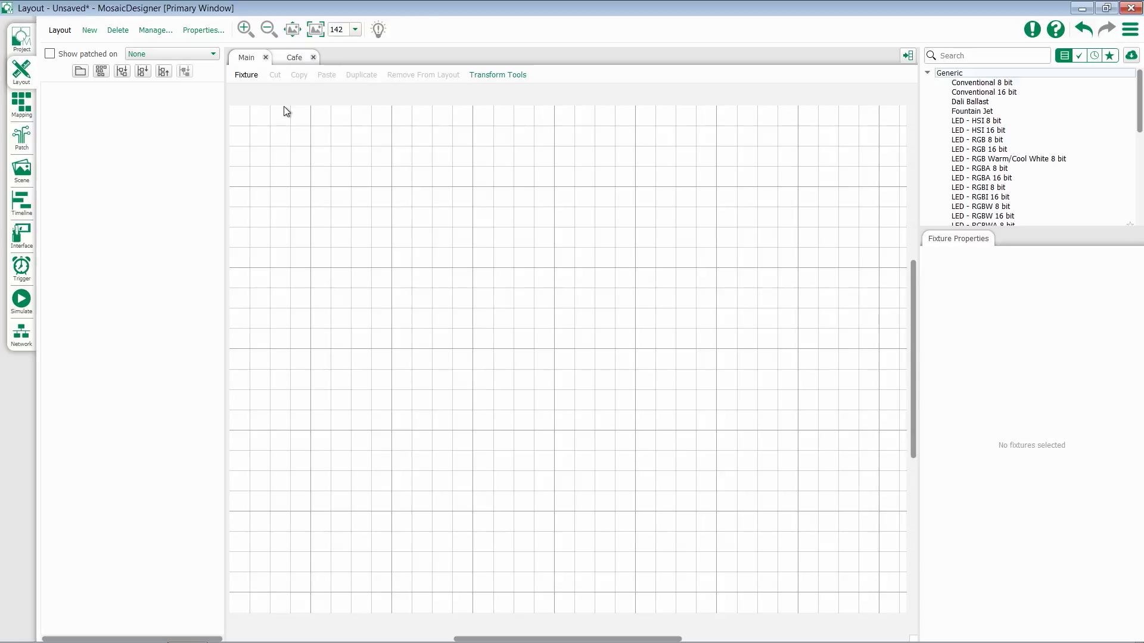
click(313, 58)
Reopen the Cafe layout and add four new layouts, Layout 3 to Layout 6.
click(155, 31)
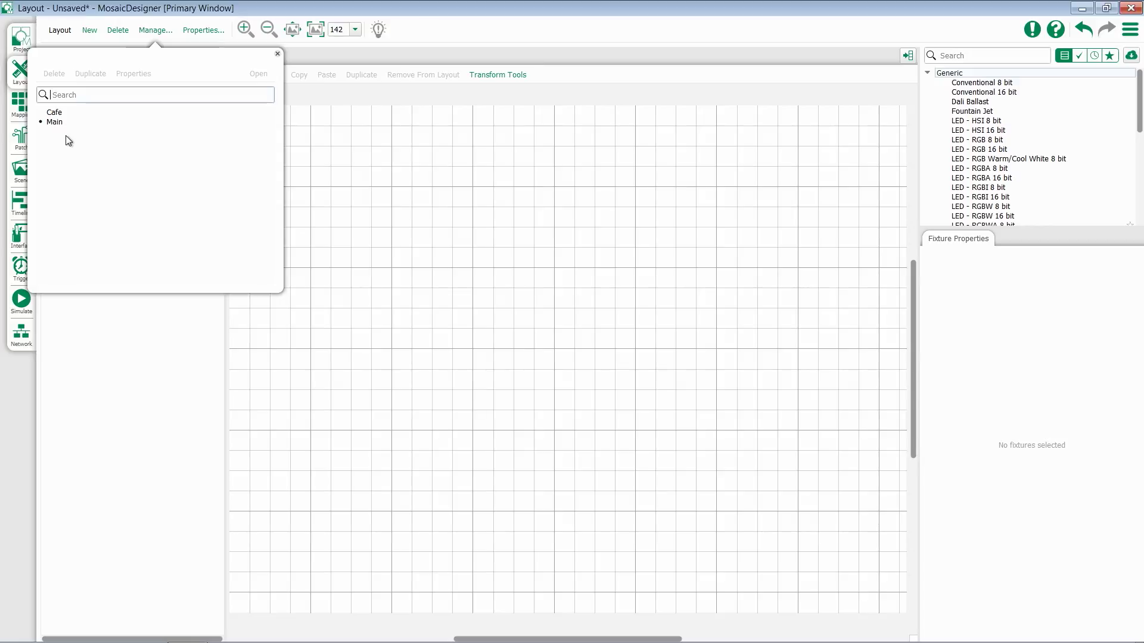
double_click(63, 112)
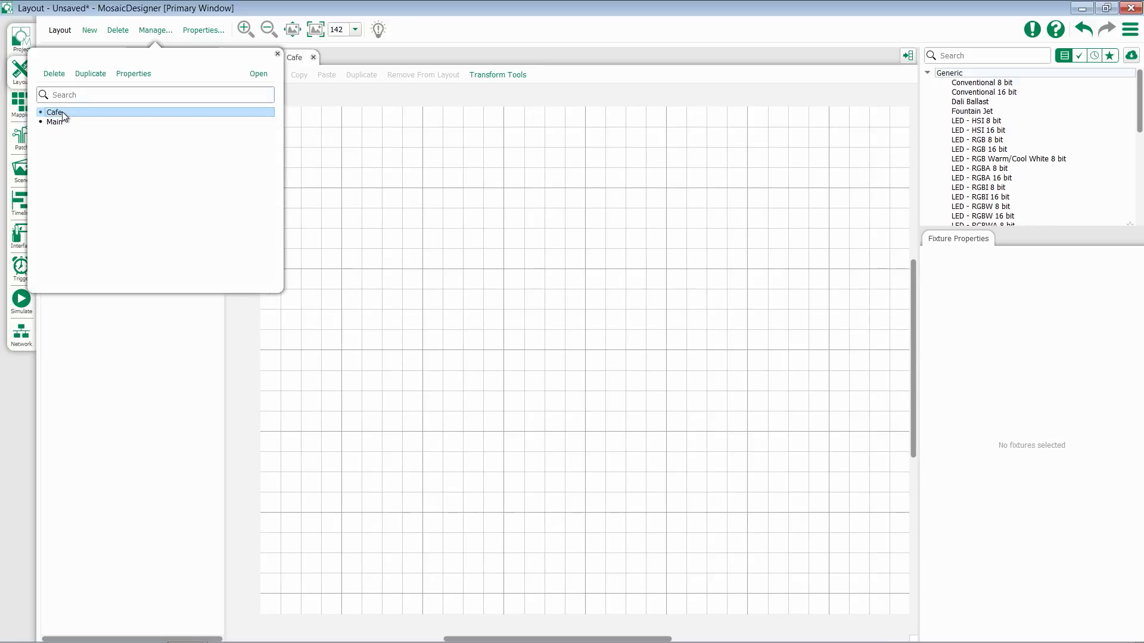
click(318, 96)
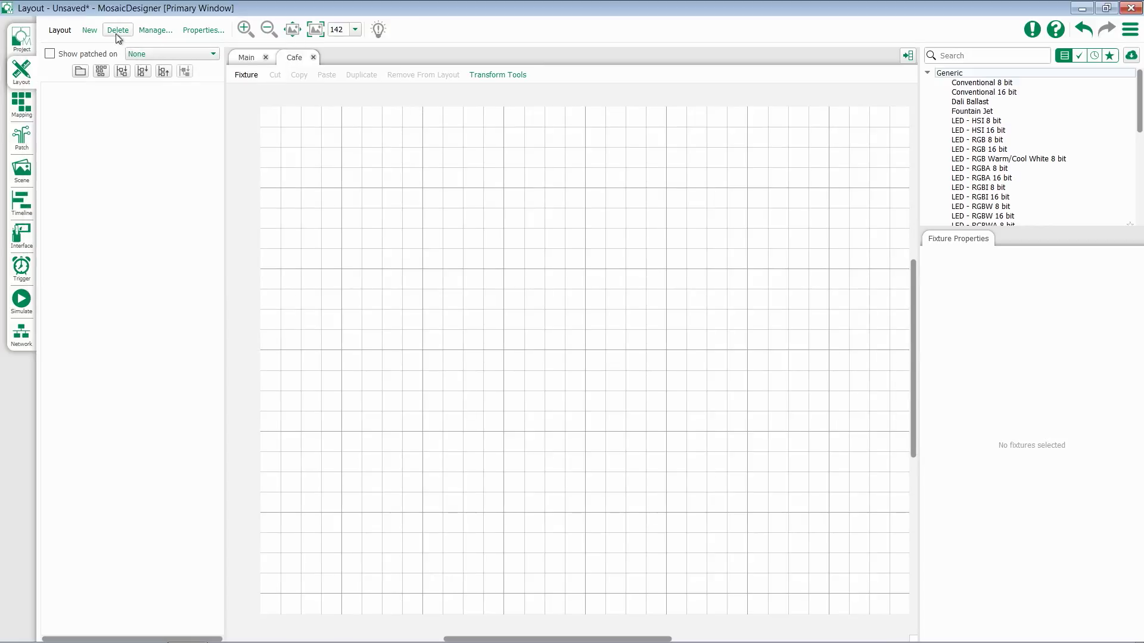
click(98, 29)
click(98, 29)
click(98, 29)
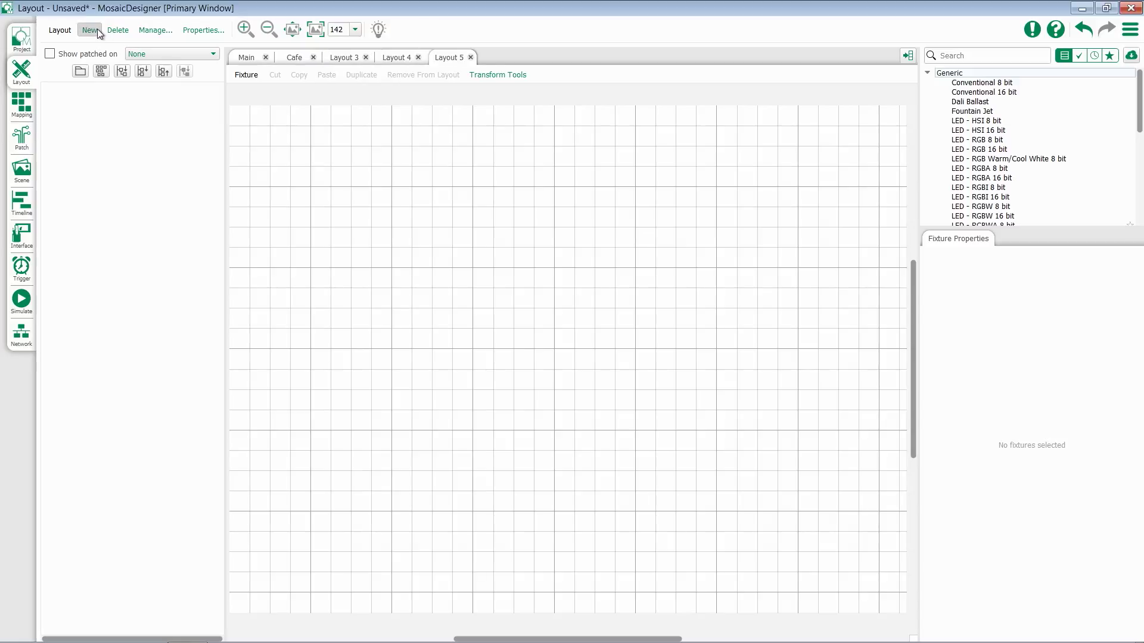
click(98, 29)
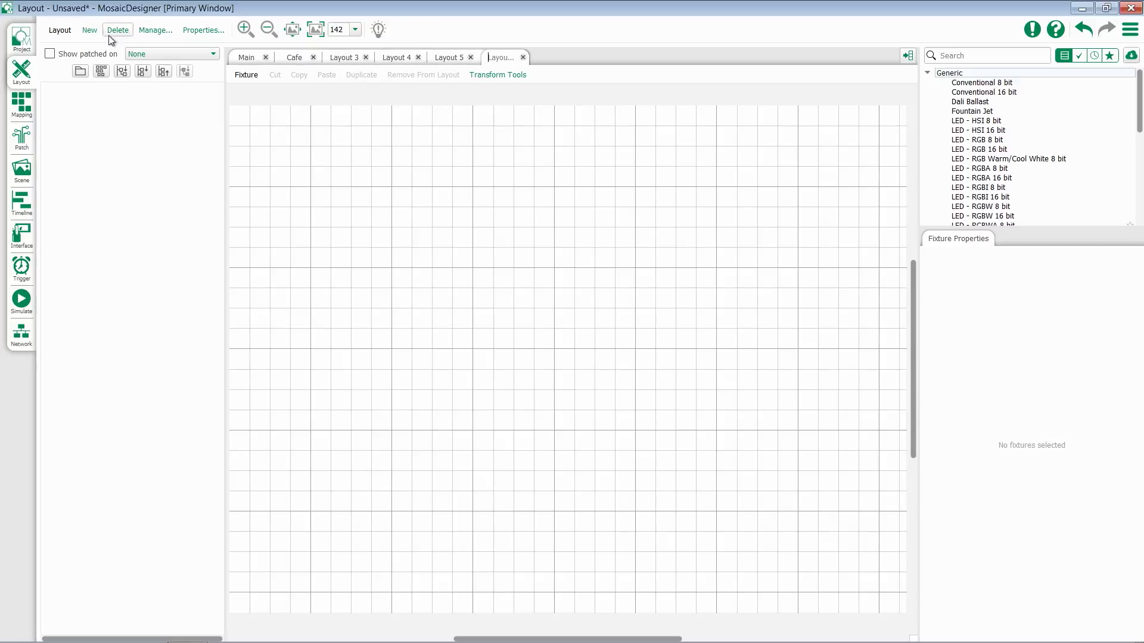
Close every layout tab except Main.
click(158, 34)
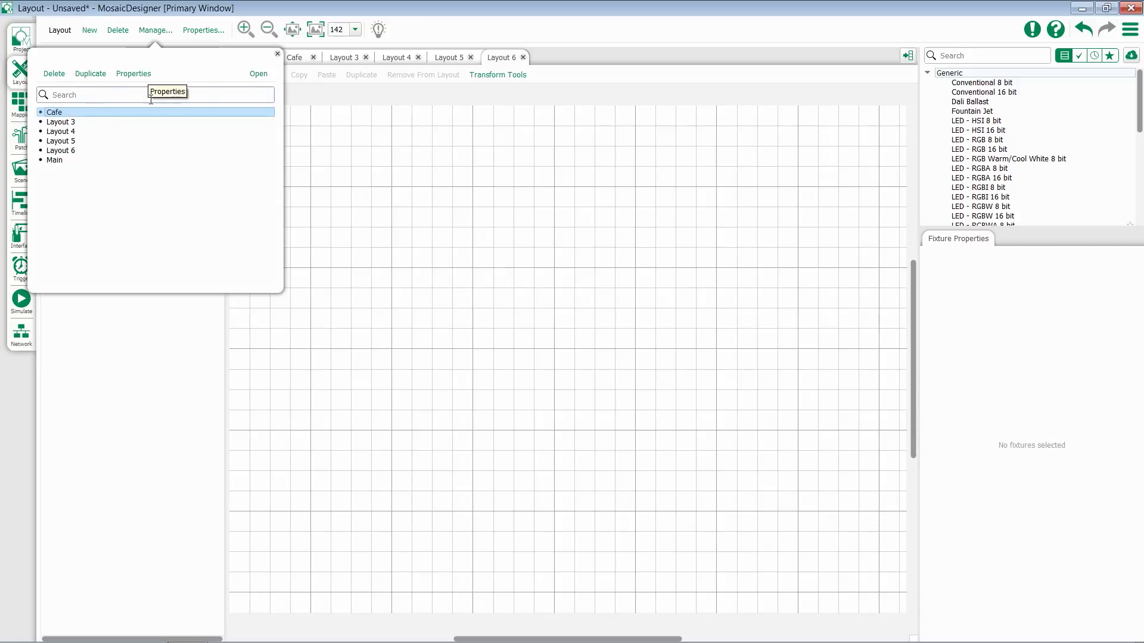
click(277, 53)
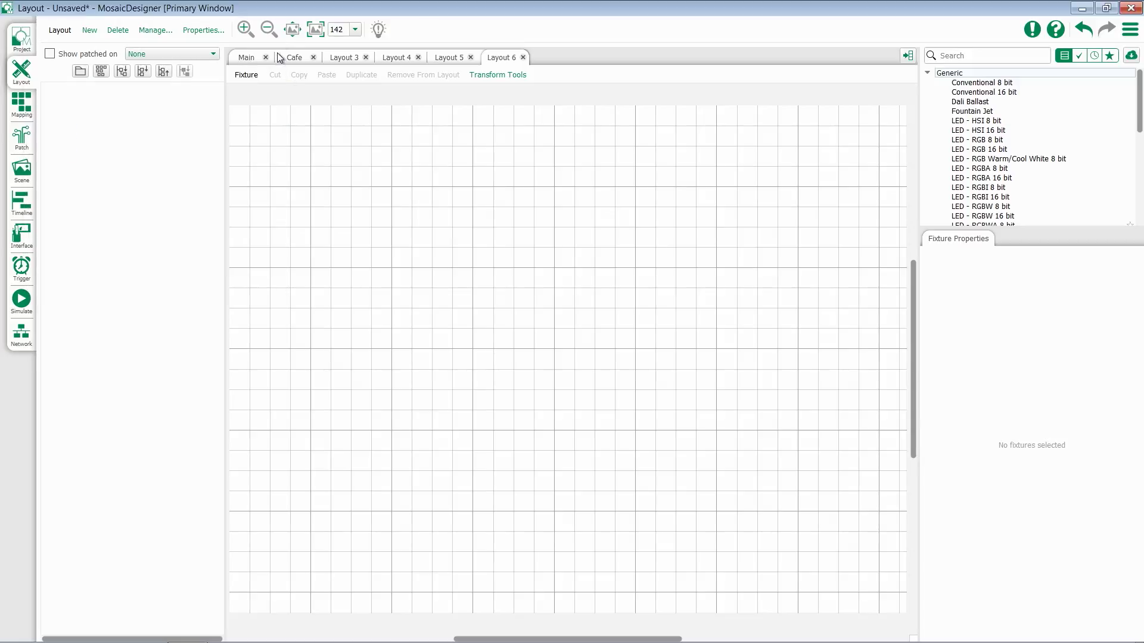
right_click(252, 59)
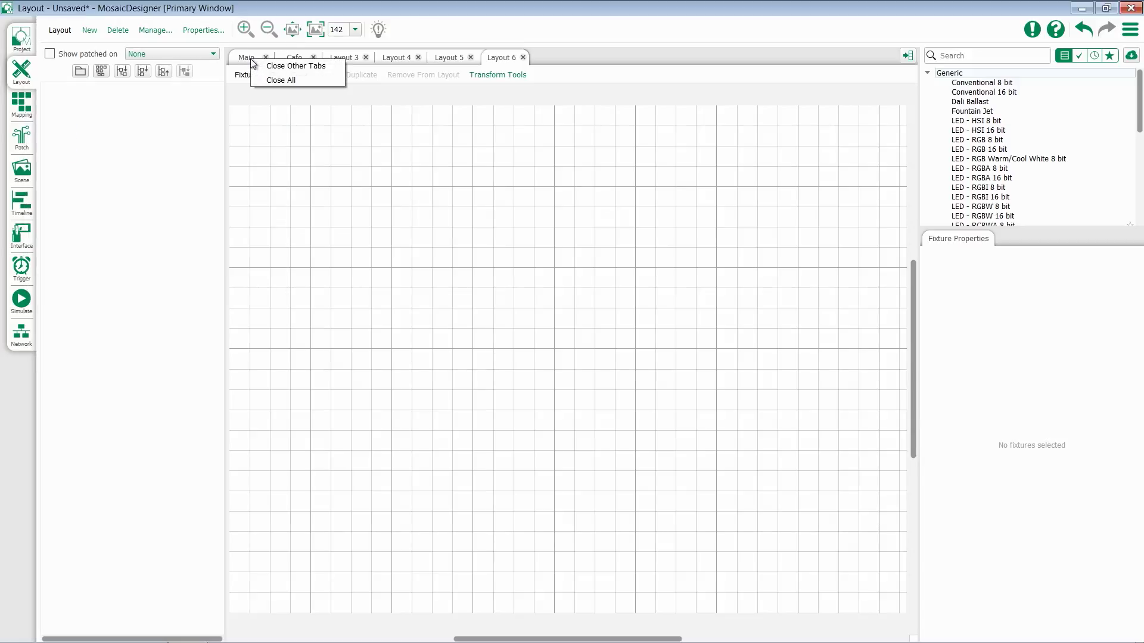
click(318, 66)
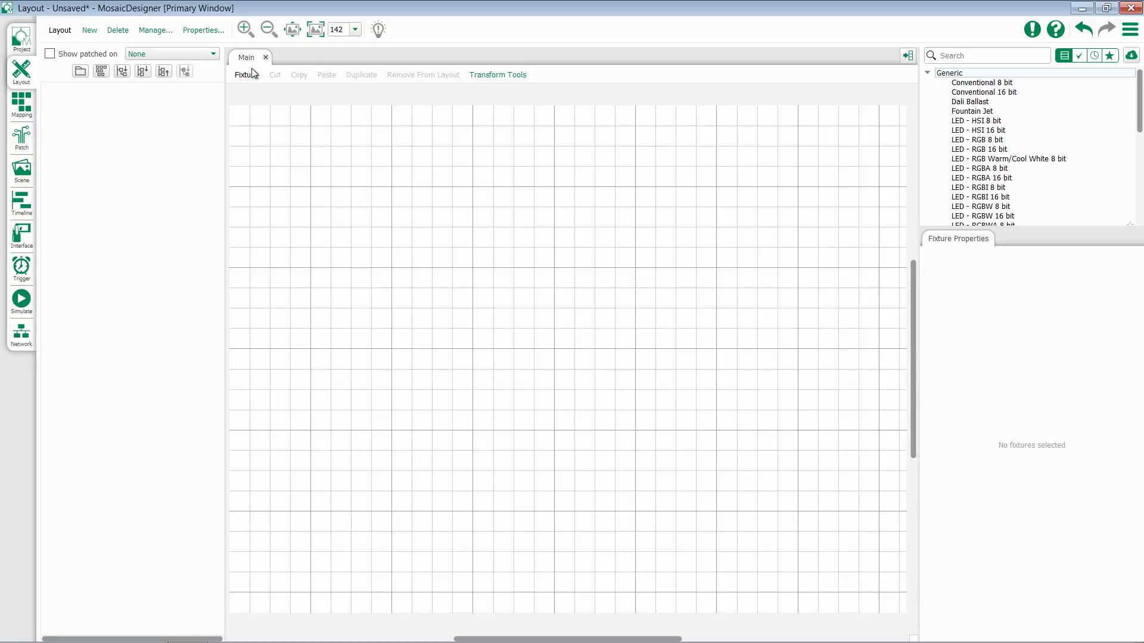
Reopen Layout 4 and Layout 6 as tabs, then bring Main back to front.
click(166, 33)
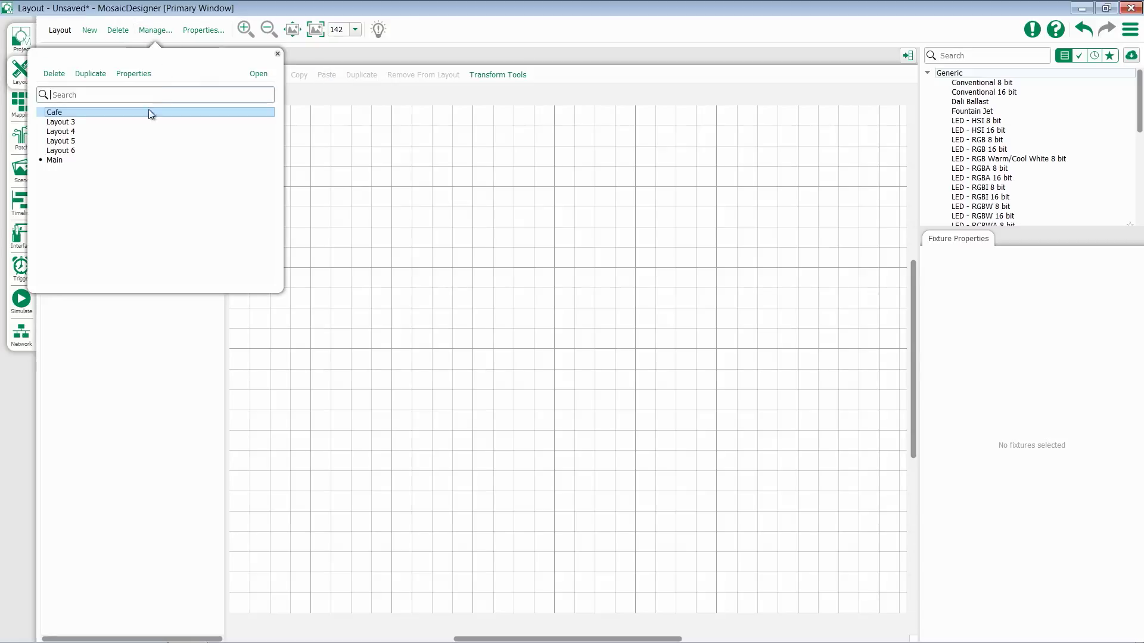
double_click(83, 132)
double_click(89, 150)
click(337, 145)
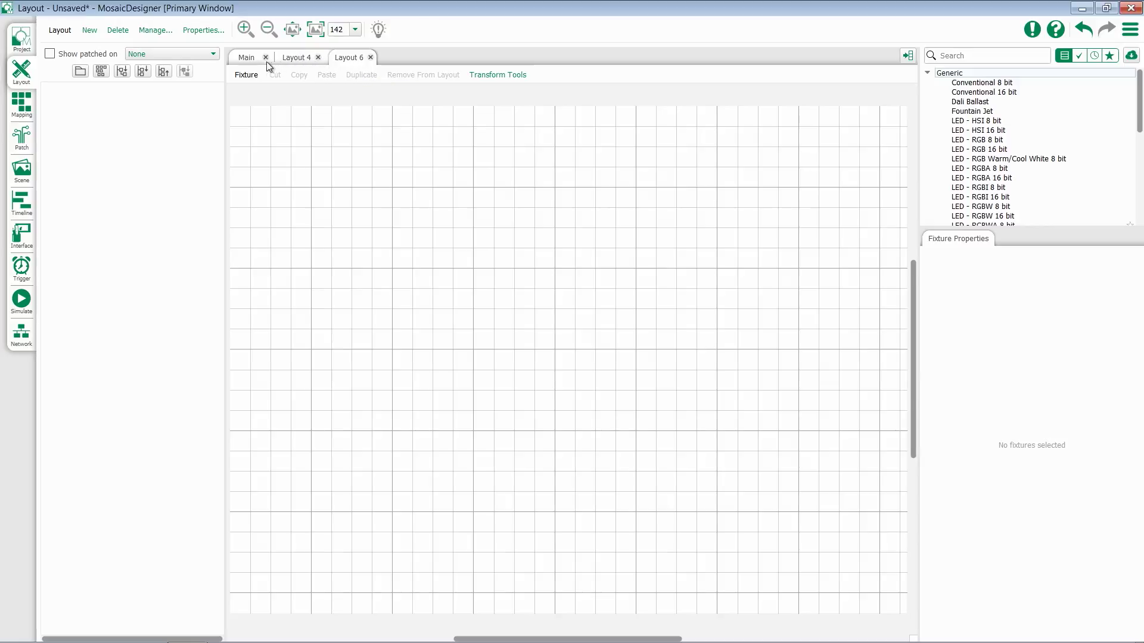
click(250, 57)
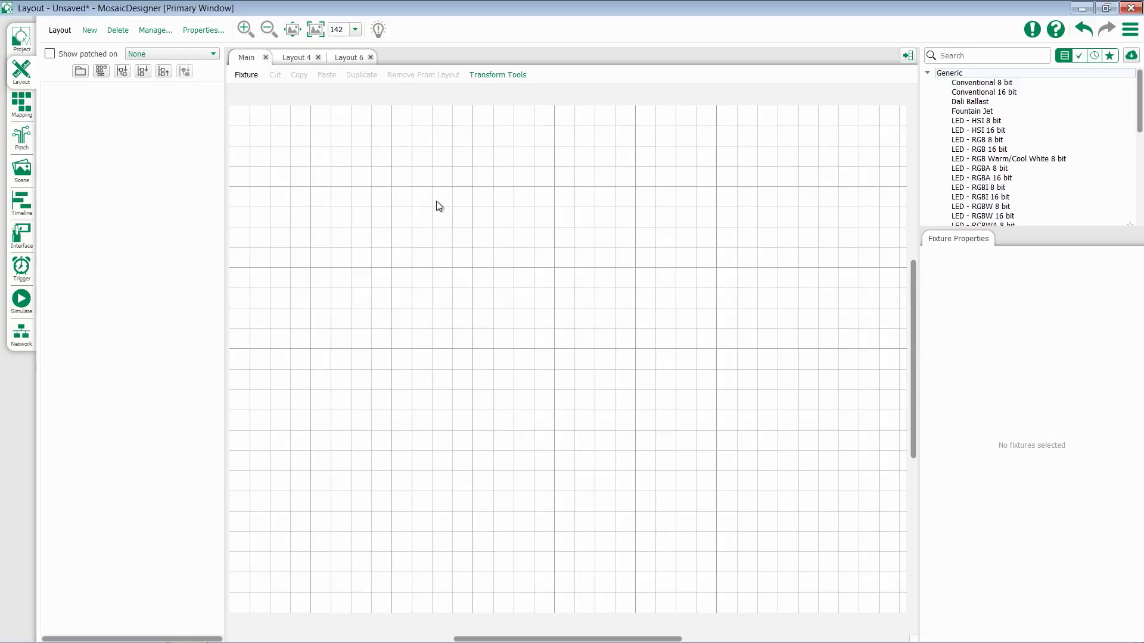
Load Layout 1-All.png as the Main layout's background image.
click(204, 30)
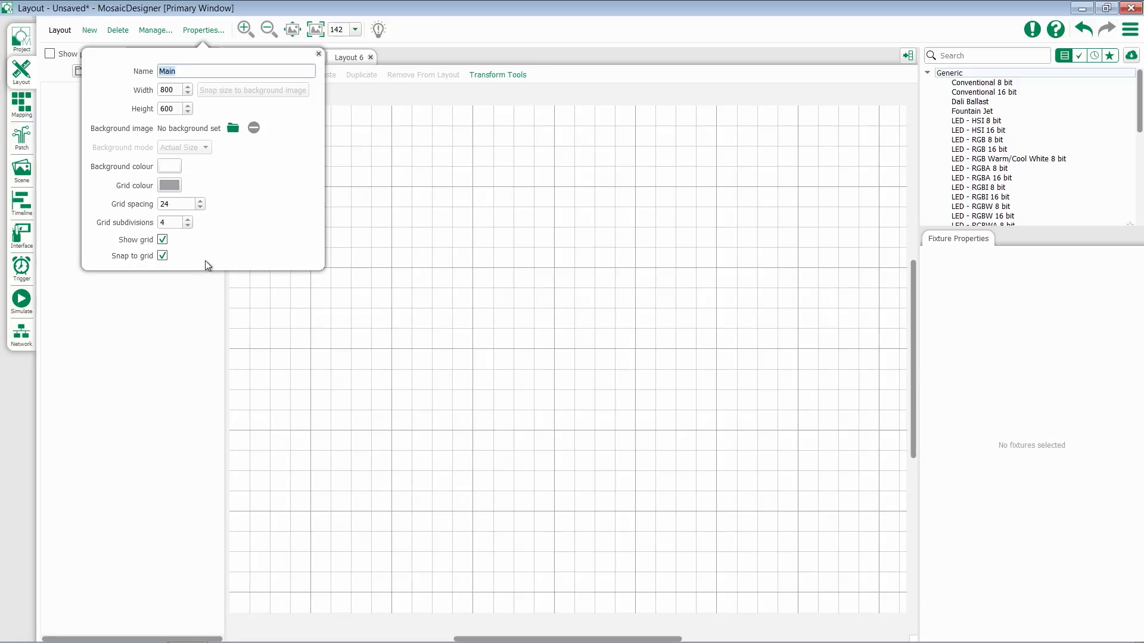
click(234, 128)
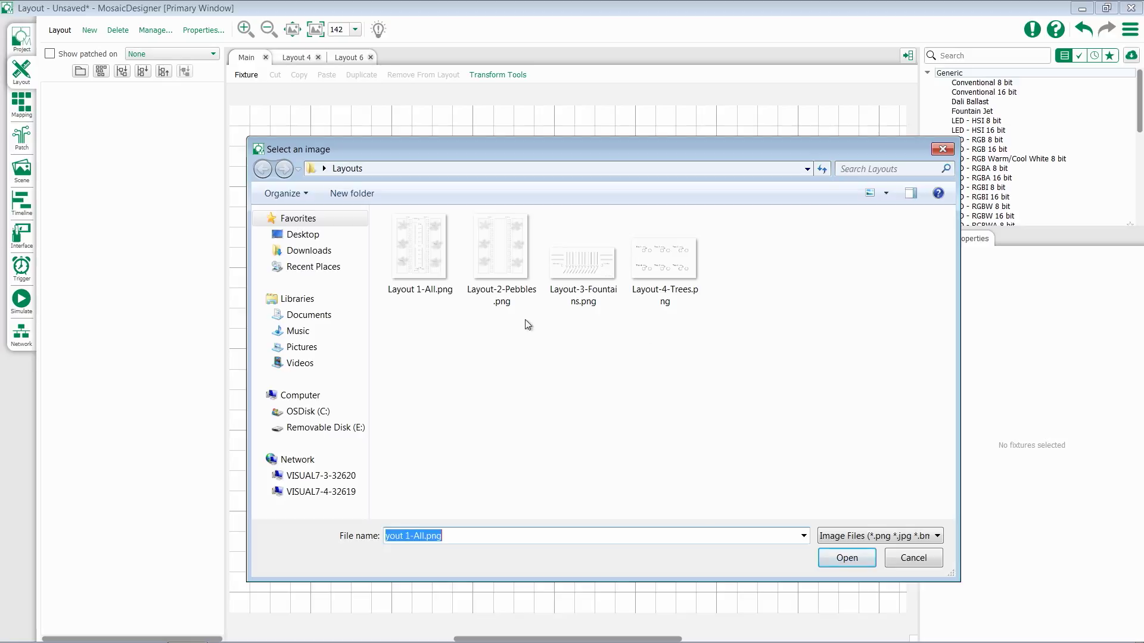
double_click(414, 249)
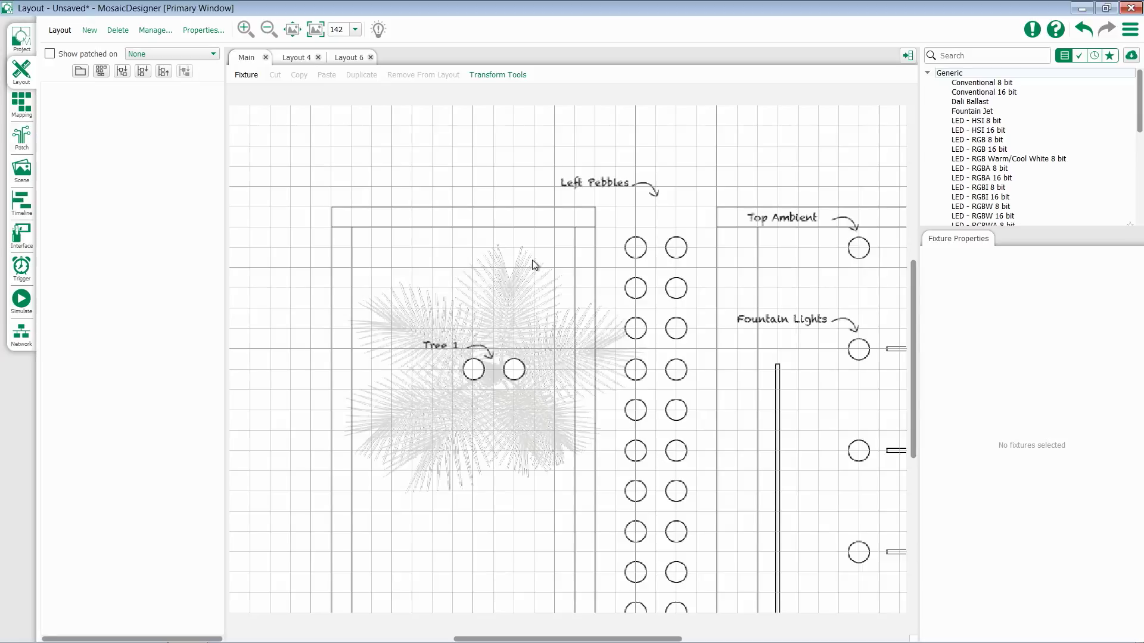
scroll(531, 260, down, 5)
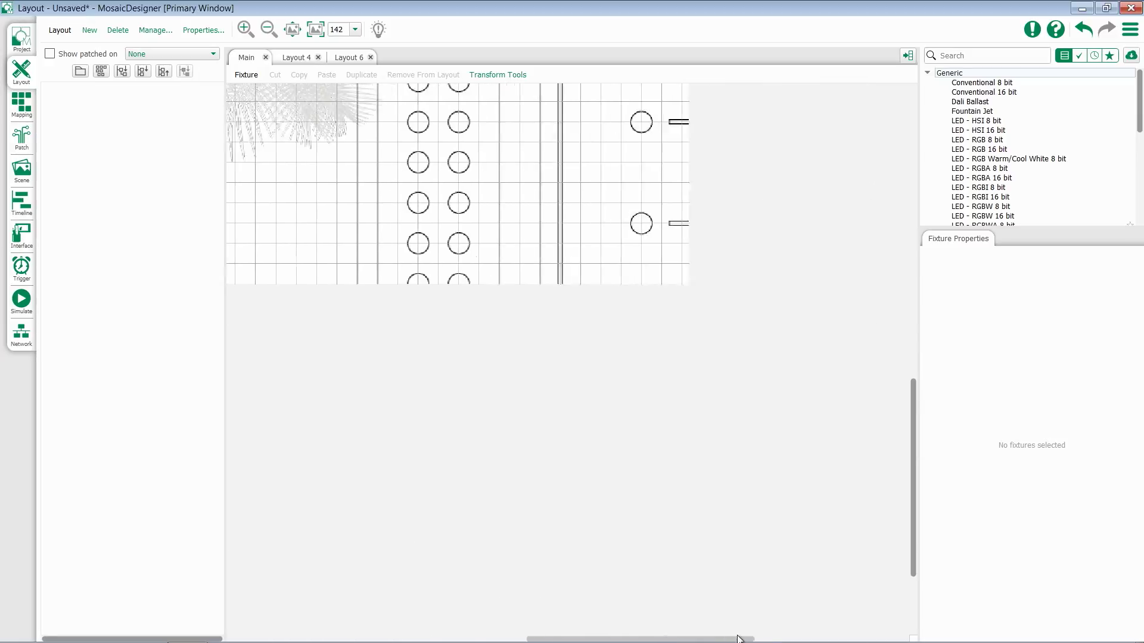
Snap the Main layout to its background image size, 1486 × 1776, and zoom to fit.
scroll(564, 423, up, 5)
drag(561, 638, 504, 638)
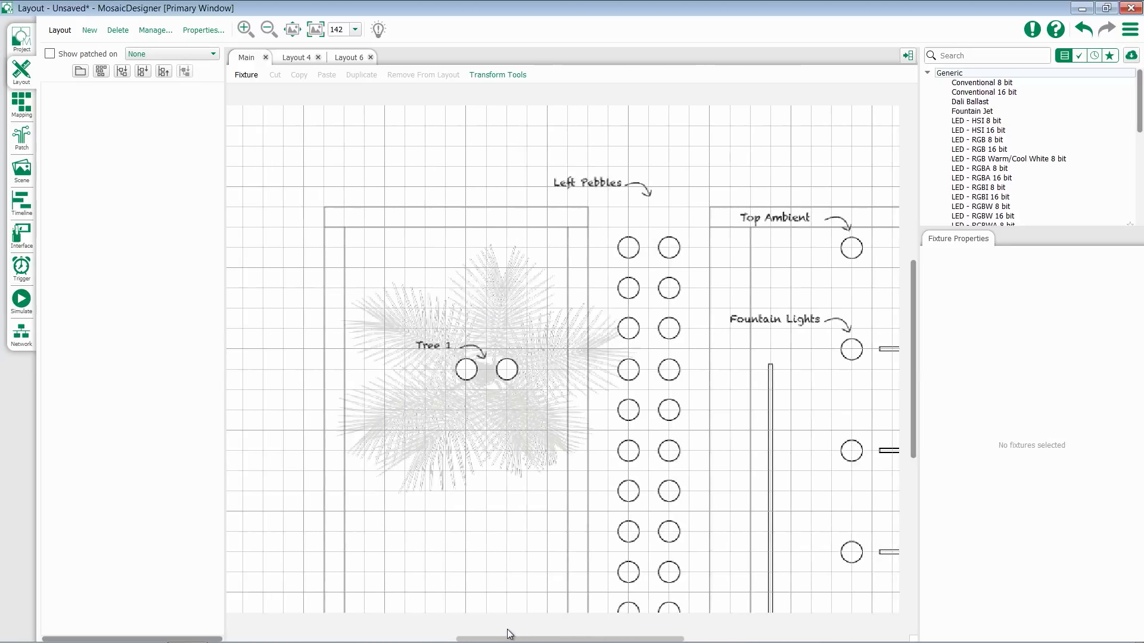
click(203, 31)
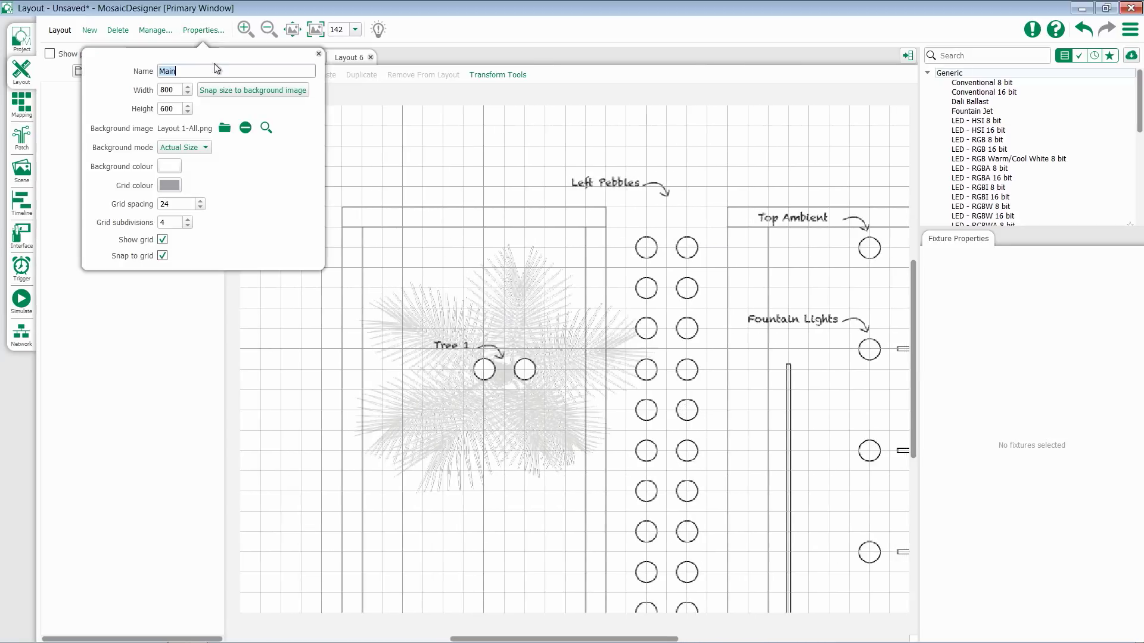
click(208, 148)
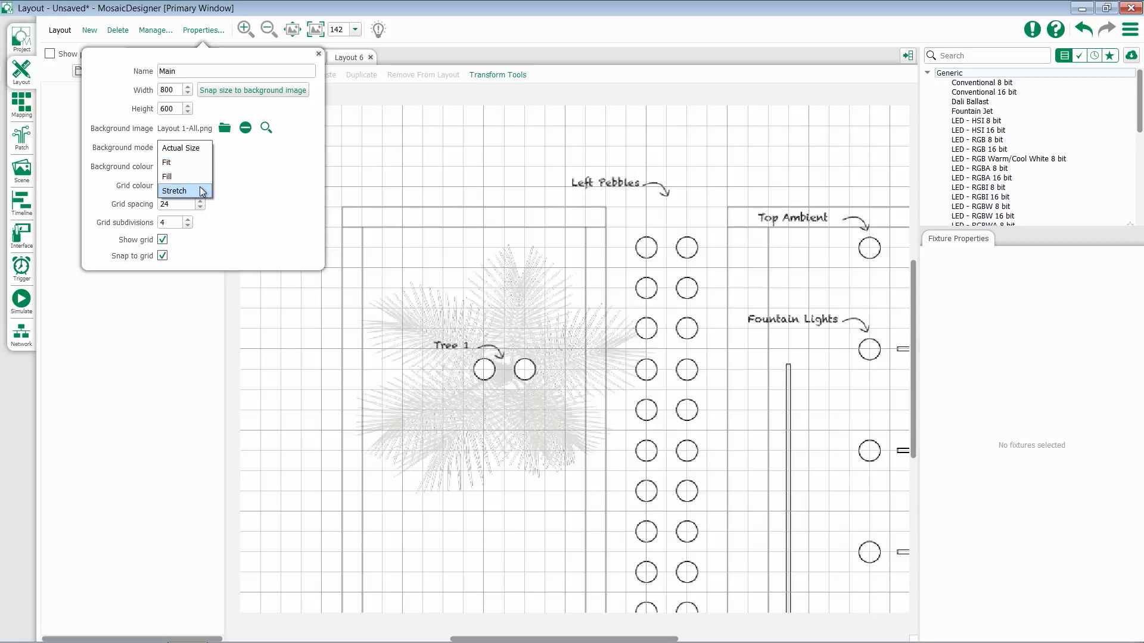
click(231, 150)
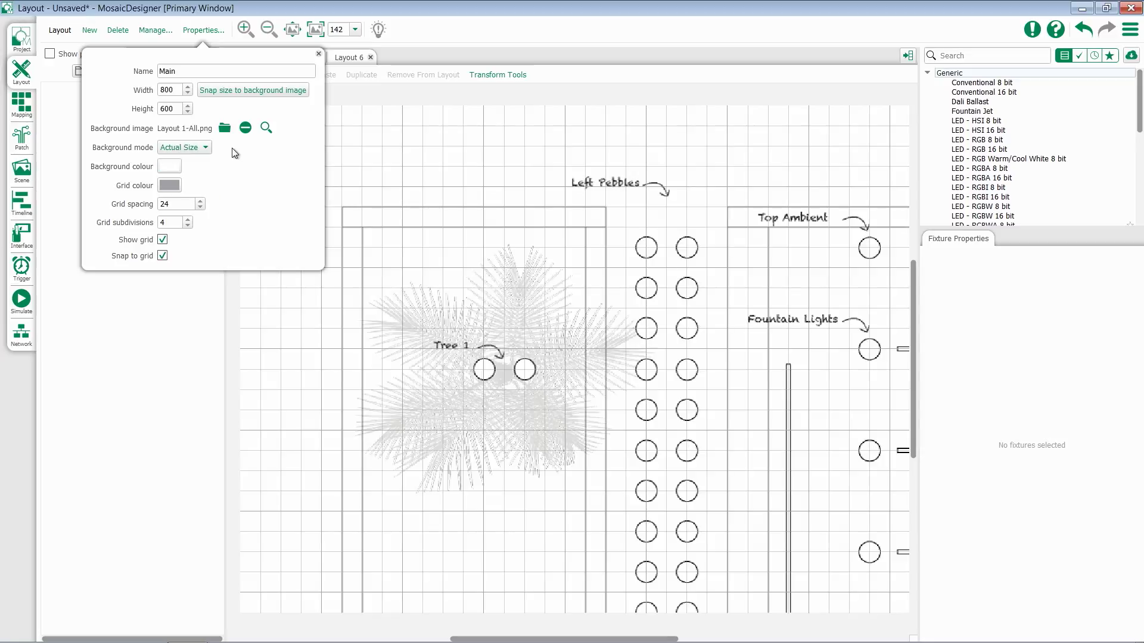
click(241, 90)
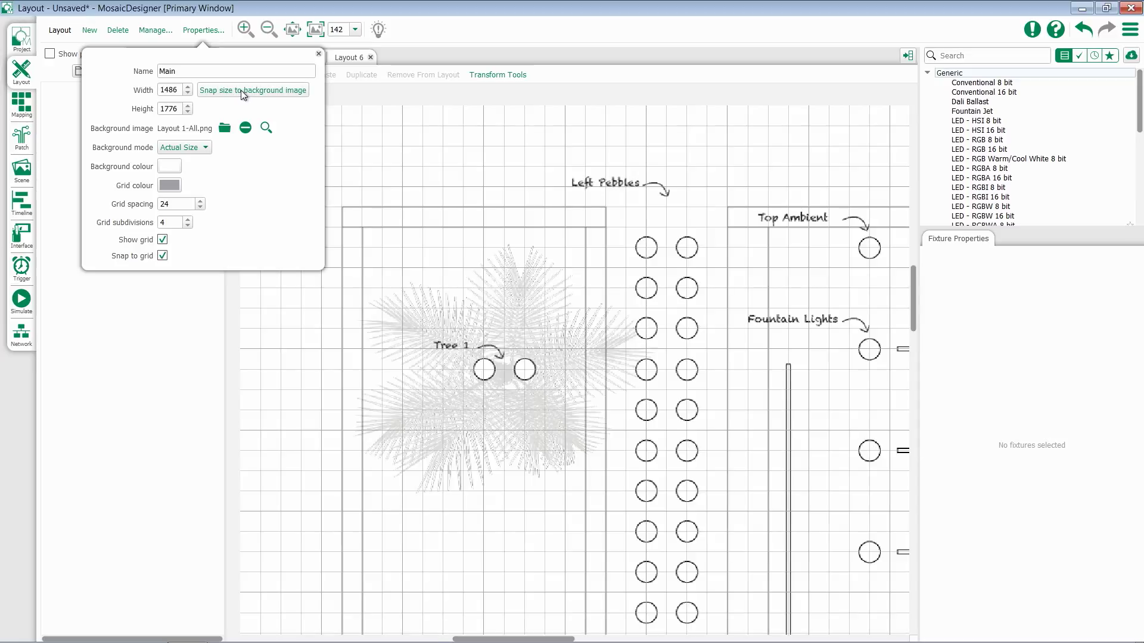
click(399, 148)
click(293, 30)
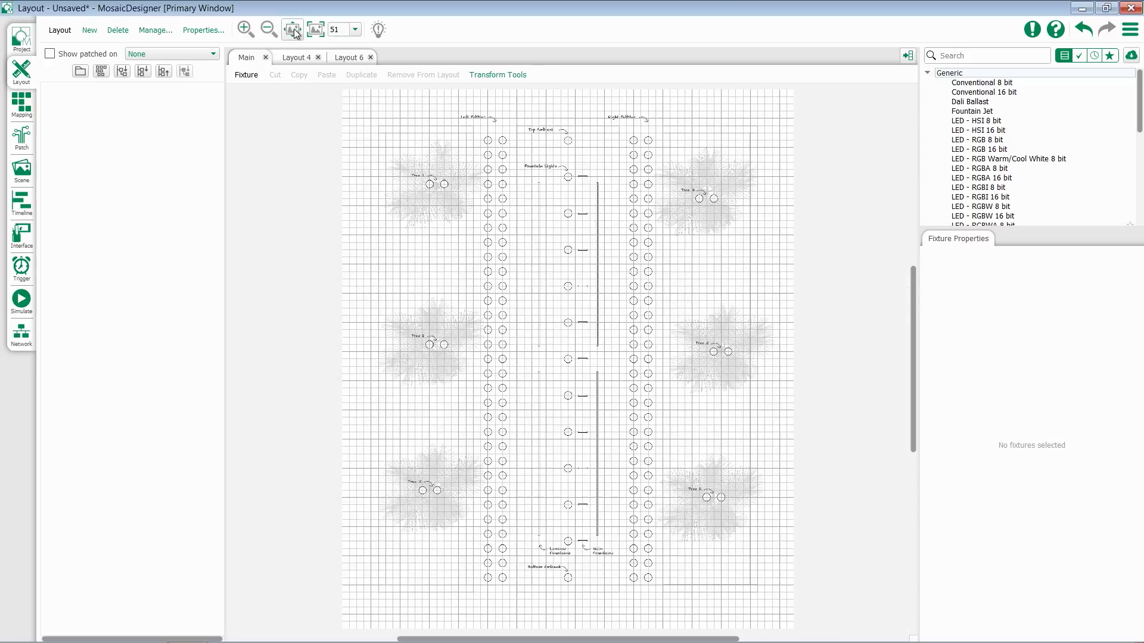
click(302, 62)
Set Layout 4's background colour to pink (255, 125, 170), then return to Main.
click(203, 30)
click(171, 167)
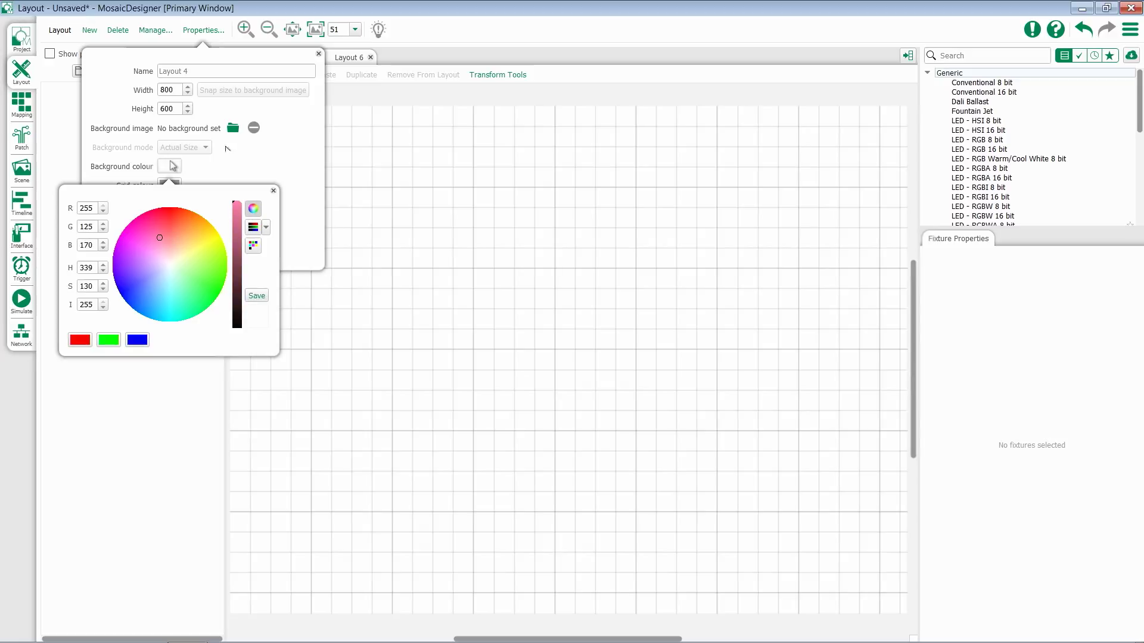
click(235, 165)
click(451, 179)
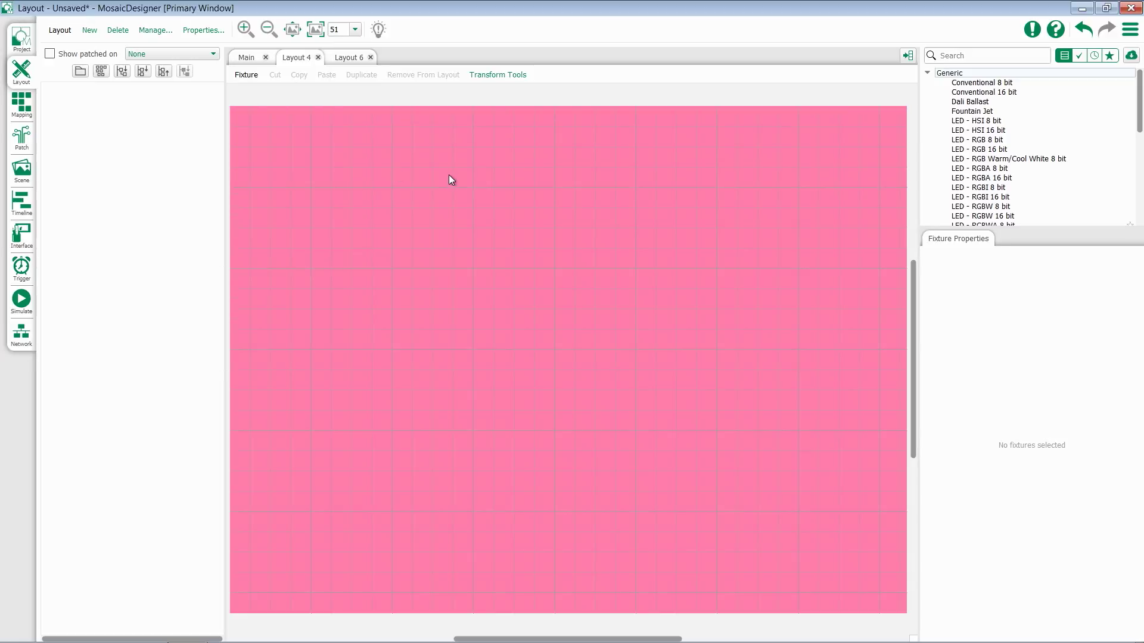
click(245, 57)
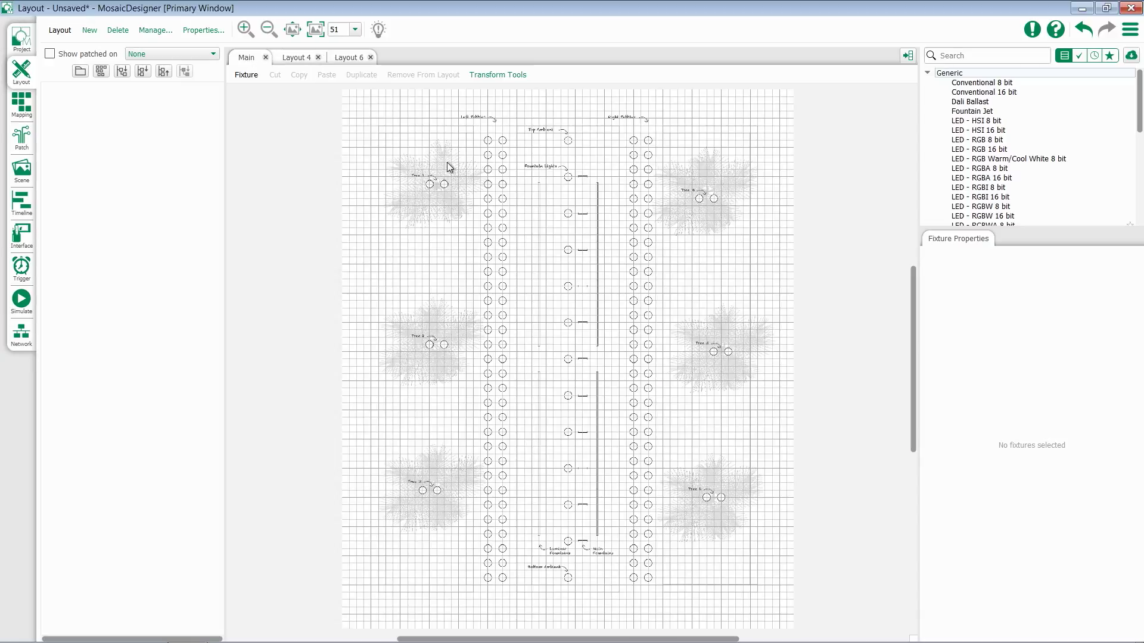